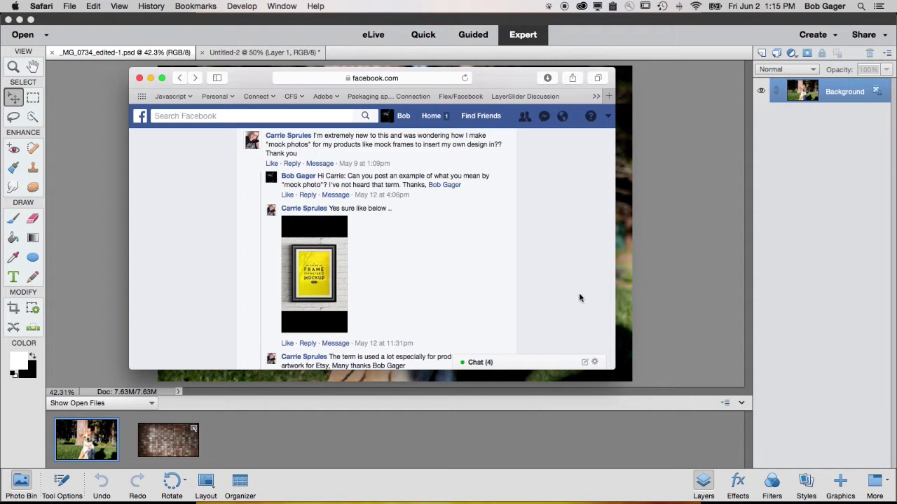
- View the example frame mock-up photo in Safari, then return to the dog photo in Photoshop Elements
{"action": "left_click", "coordinate": [316, 283]}
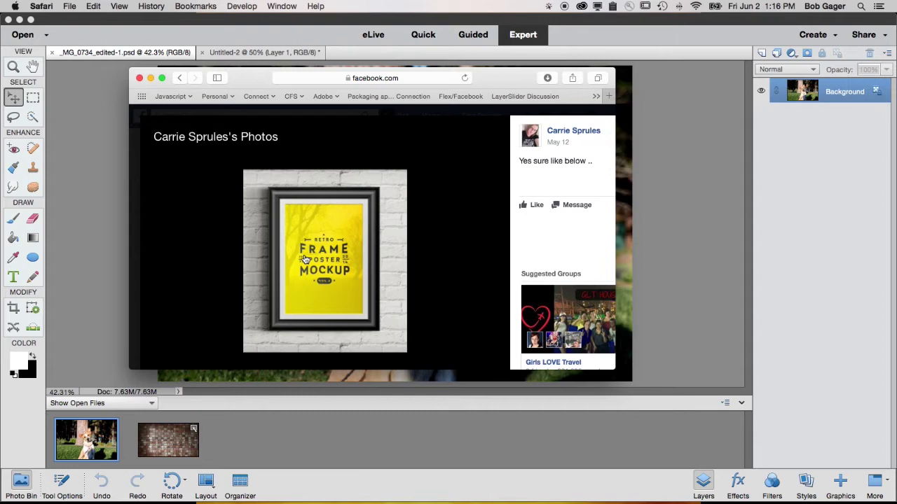
{"action": "left_click", "coordinate": [691, 264]}
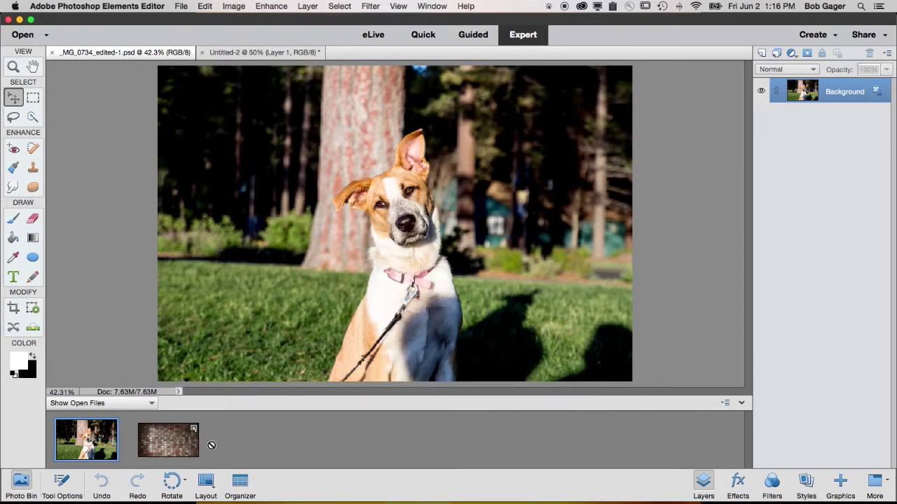
- Make the brick wall document Untitled-2 active from the Photo Bin
{"action": "double_click", "coordinate": [164, 448]}
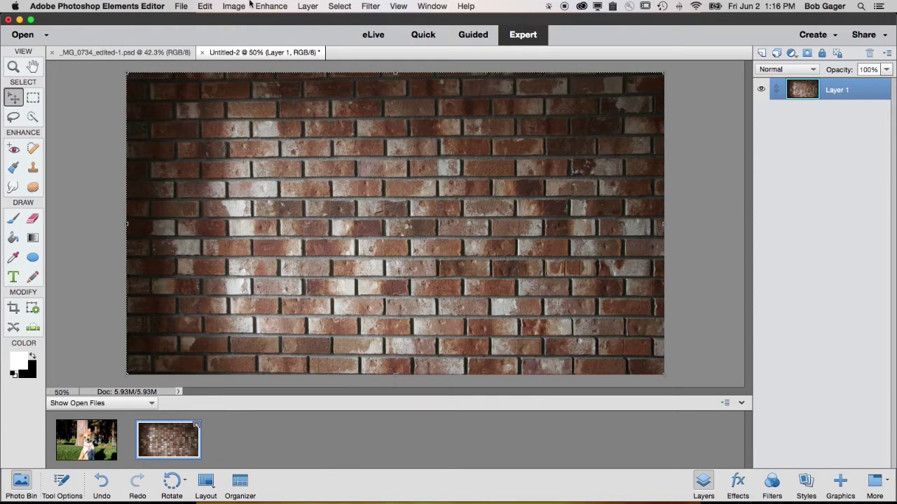
- Create a new blank Photo document, Portrait 8 x 10 at 300 ppi
{"action": "left_click", "coordinate": [182, 8]}
{"action": "mouse_move", "coordinate": [210, 20]}
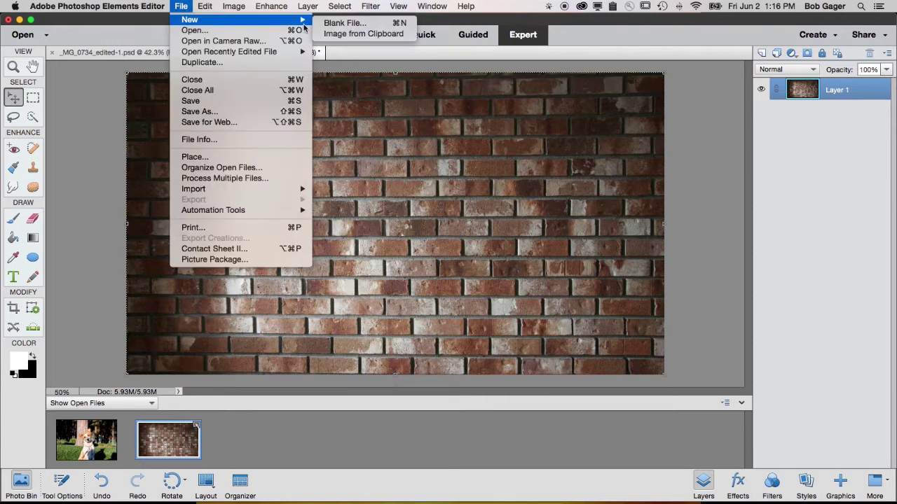
{"action": "left_click", "coordinate": [362, 20]}
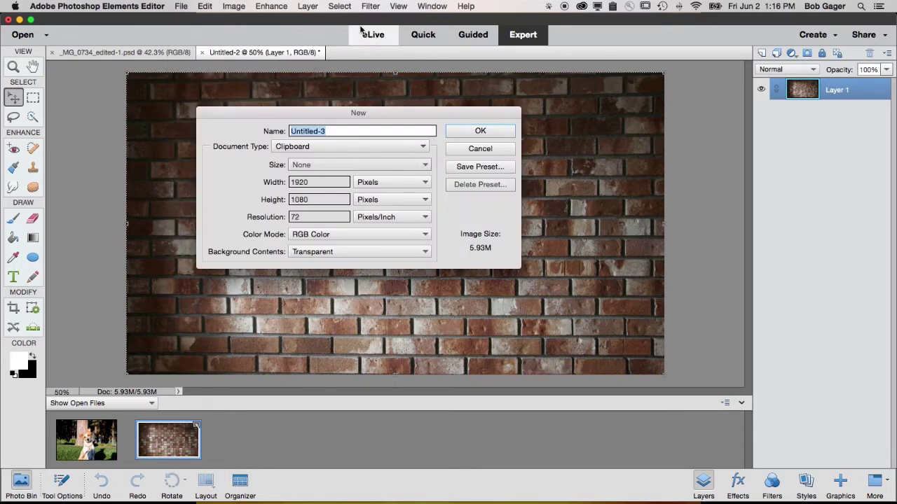
{"action": "left_click", "coordinate": [288, 147]}
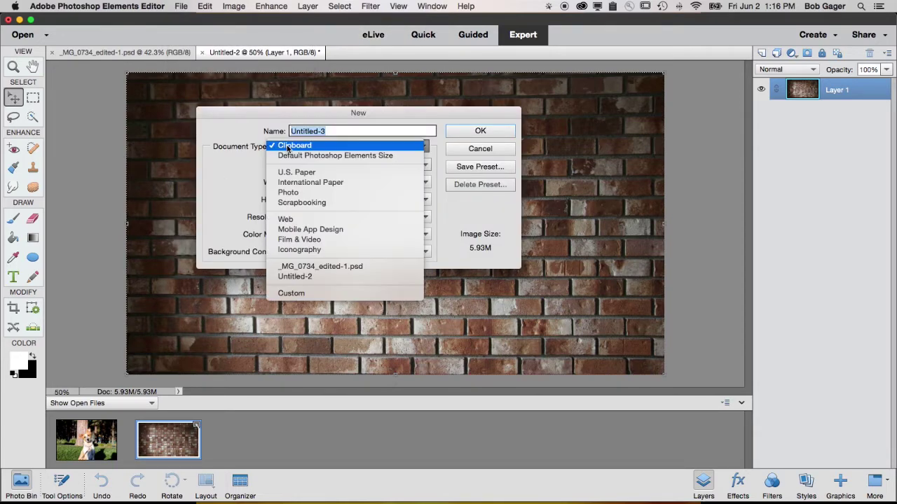
{"action": "left_click", "coordinate": [303, 196]}
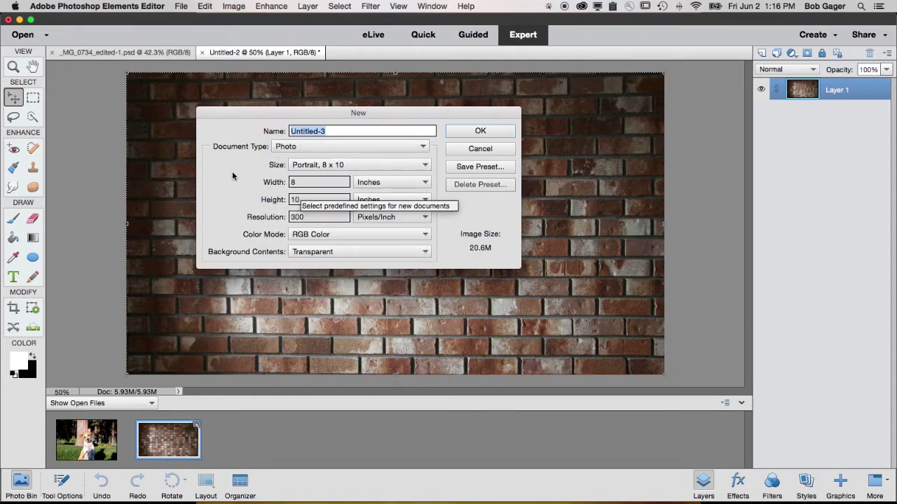
{"action": "left_click", "coordinate": [316, 166]}
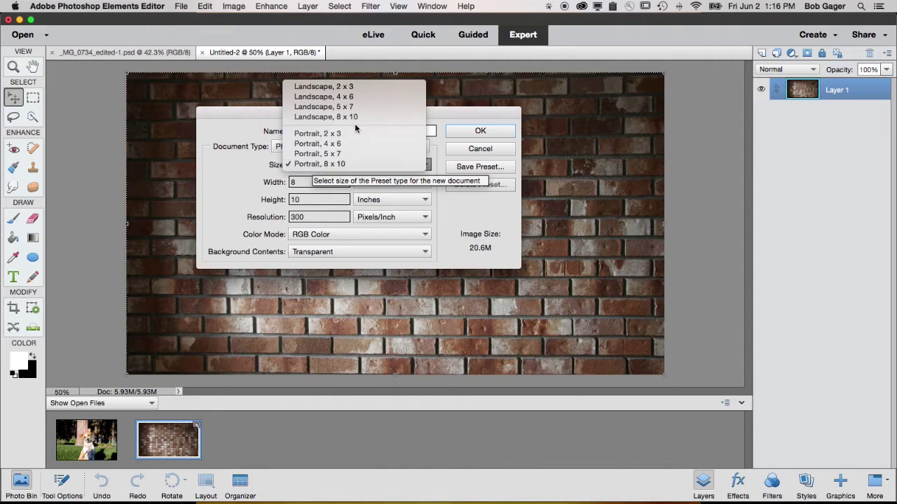
{"action": "left_click", "coordinate": [343, 165]}
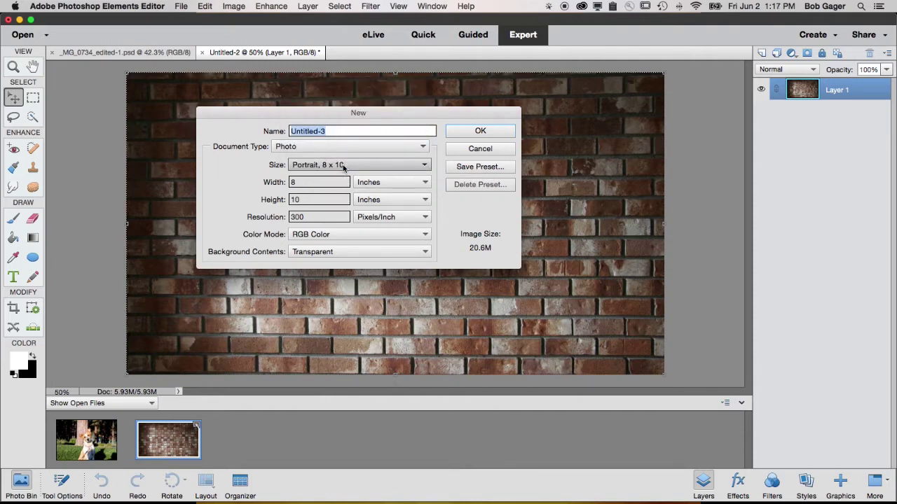
{"action": "double_click", "coordinate": [313, 217]}
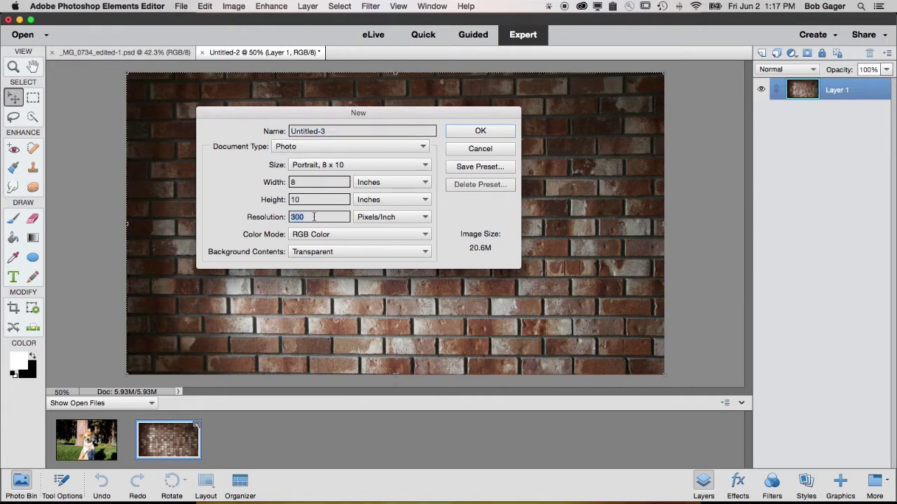
{"action": "left_click", "coordinate": [313, 217]}
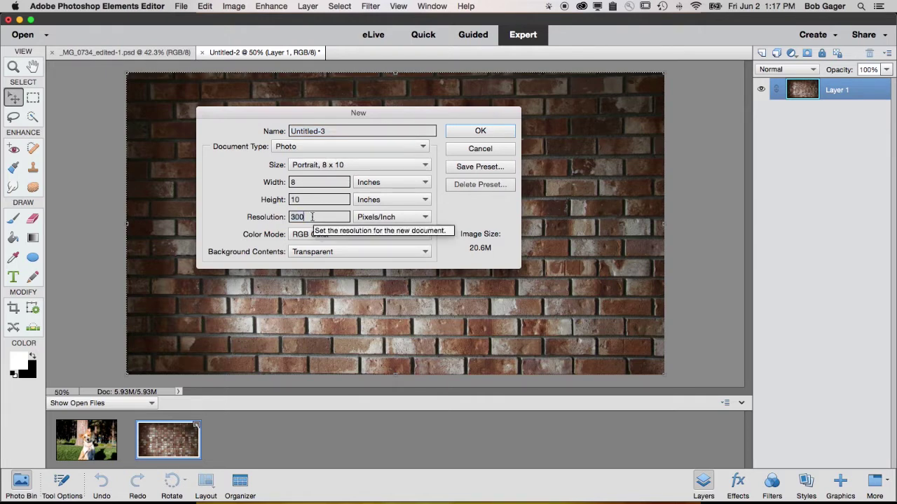
{"action": "key", "text": "Down"}
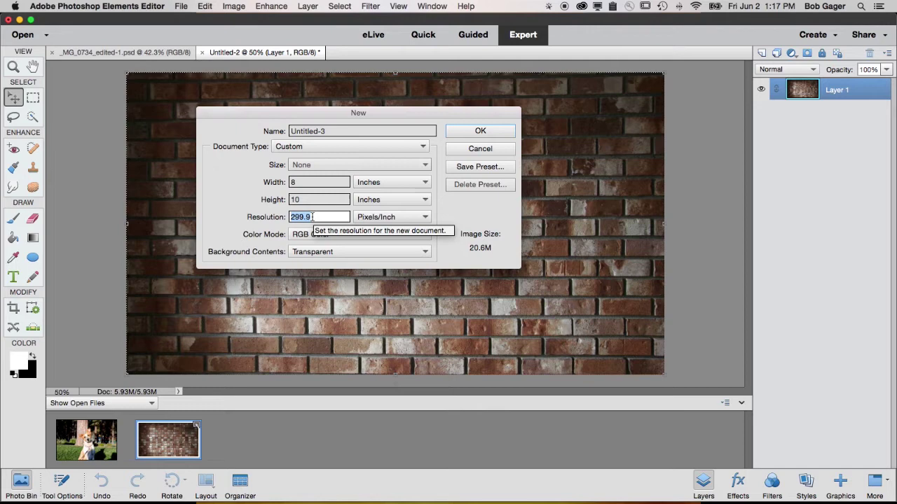
{"action": "key", "text": "Up"}
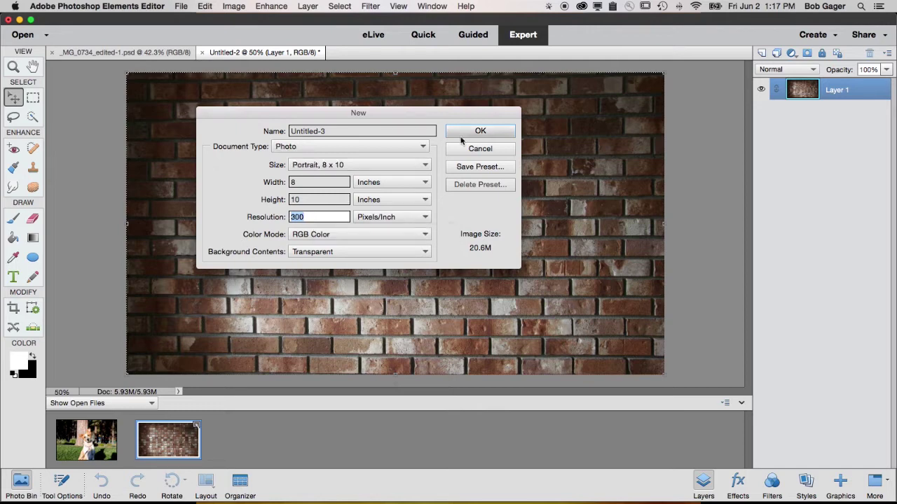
{"action": "left_click", "coordinate": [480, 131]}
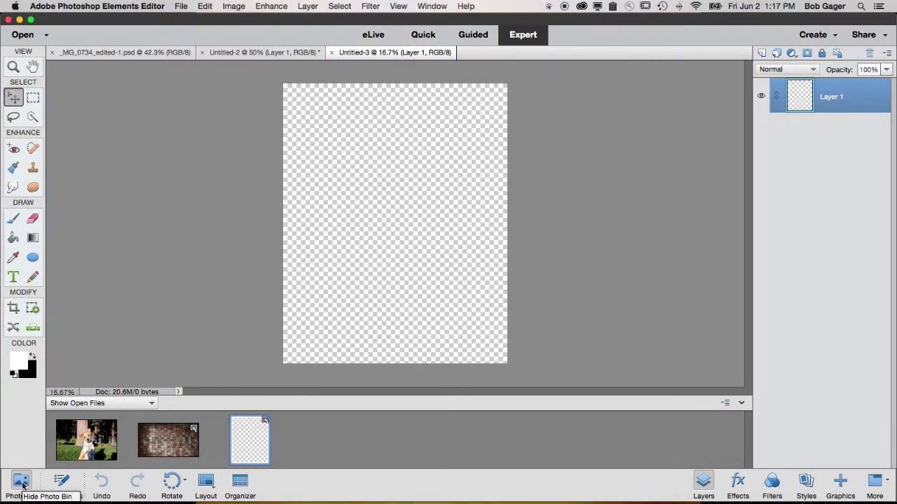
{"action": "left_click", "coordinate": [22, 484]}
{"action": "left_click", "coordinate": [22, 485]}
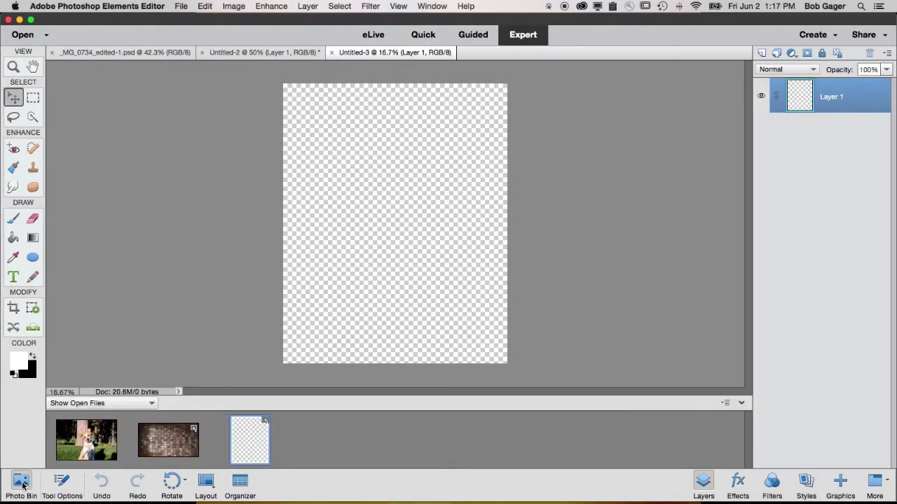
{"action": "left_click", "coordinate": [21, 484]}
{"action": "left_click", "coordinate": [21, 485]}
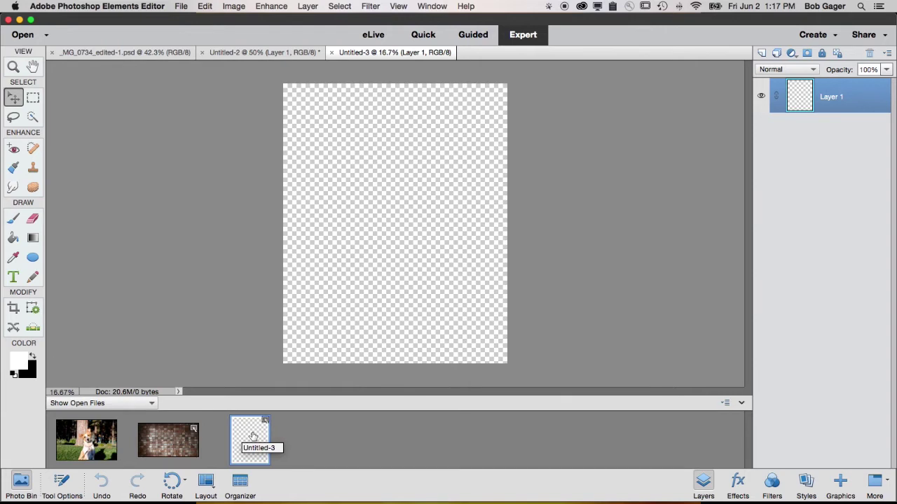
- Drop the Untitled-2 brick wall into Untitled-3, scale it over the whole canvas, and commit
{"action": "left_click_drag", "start_coordinate": [165, 447], "coordinate": [385, 231]}
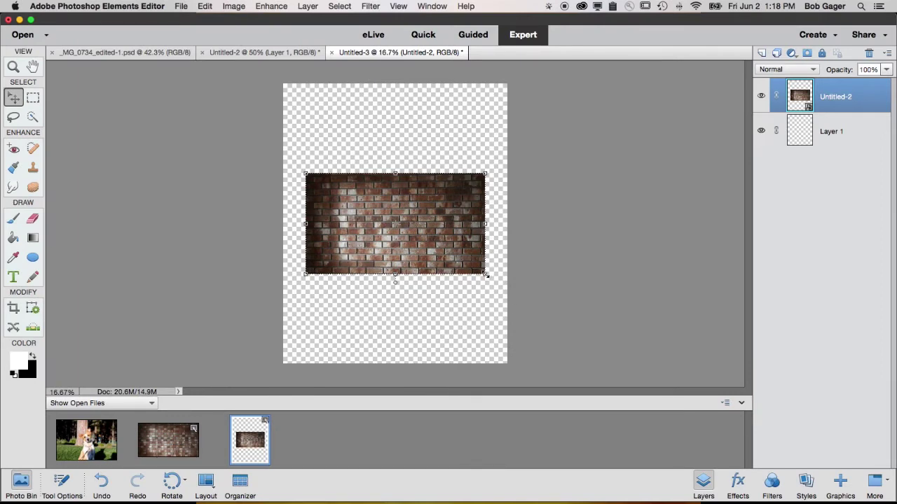
{"action": "left_click_drag", "start_coordinate": [485, 275], "coordinate": [608, 377]}
{"action": "left_click_drag", "start_coordinate": [471, 306], "coordinate": [398, 317]}
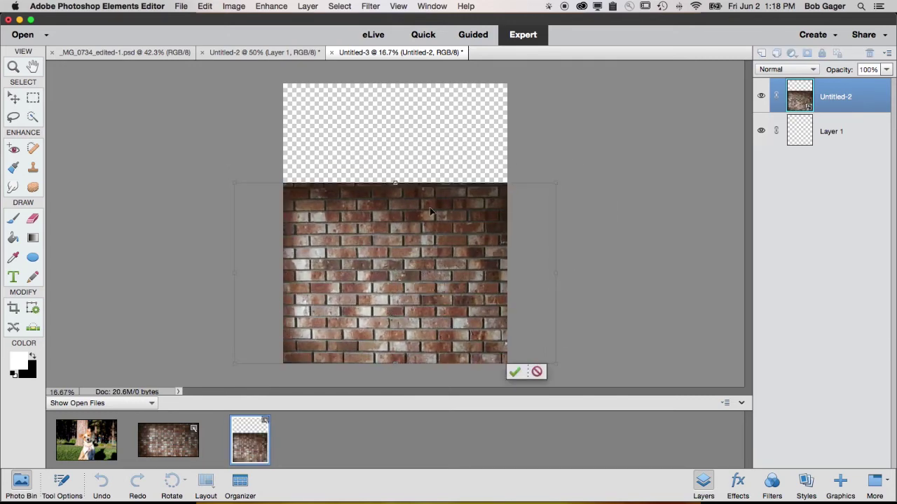
{"action": "left_click_drag", "start_coordinate": [232, 181], "coordinate": [132, 86]}
{"action": "left_click_drag", "start_coordinate": [555, 115], "coordinate": [617, 67]}
{"action": "mouse_move", "coordinate": [472, 199]}
{"action": "left_mouse_down"}
{"action": "mouse_move", "coordinate": [473, 187]}
{"action": "mouse_move", "coordinate": [473, 200]}
{"action": "left_mouse_up"}
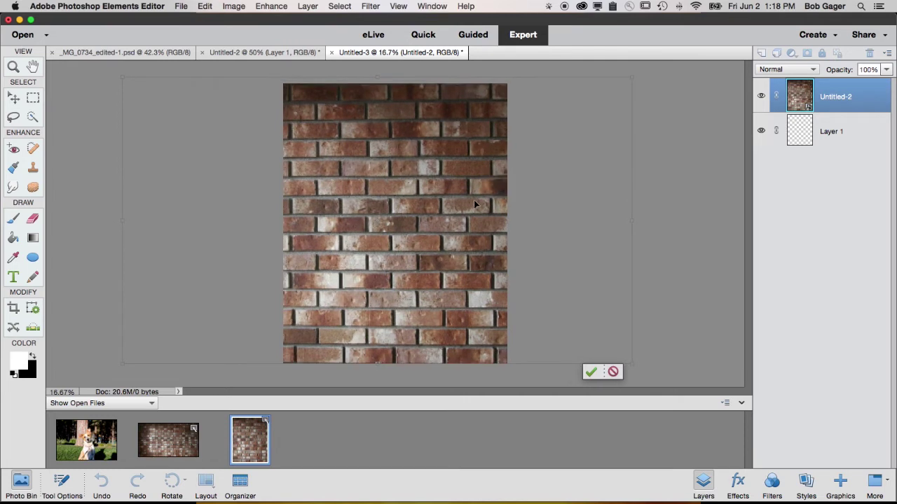
{"action": "left_click", "coordinate": [591, 373]}
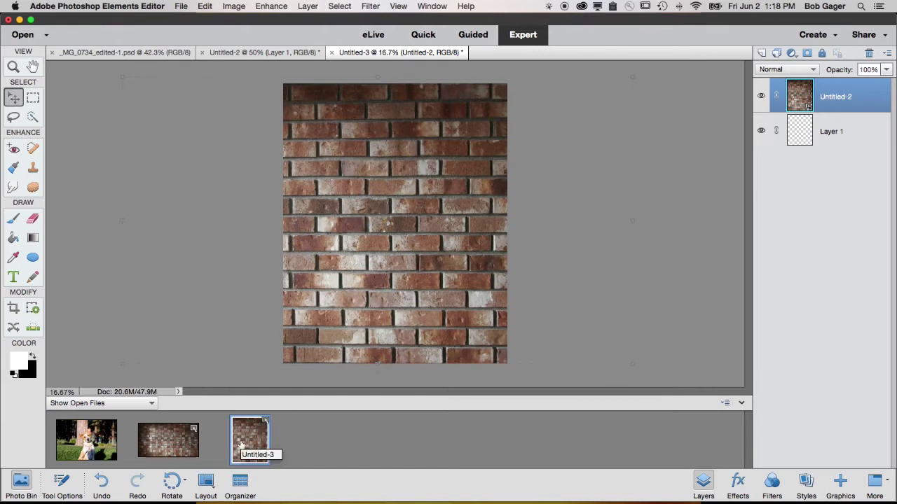
{"action": "left_click_drag", "start_coordinate": [238, 452], "coordinate": [829, 201]}
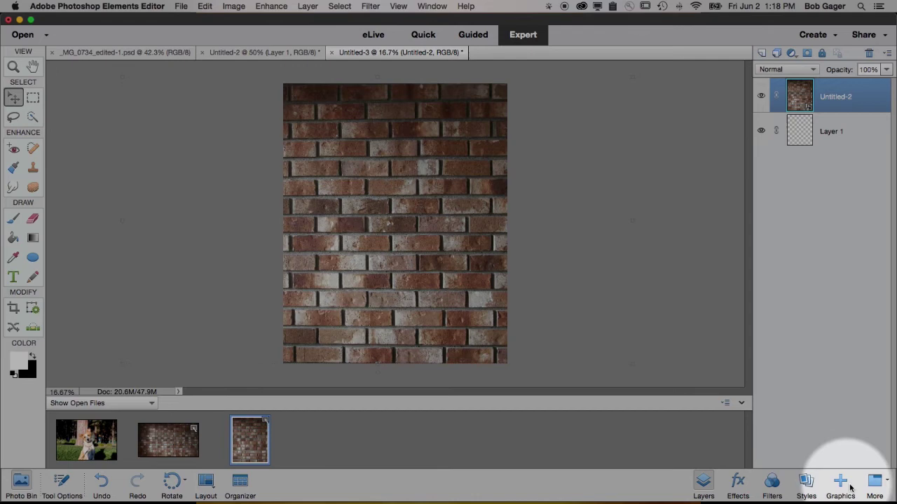
- Filter the Graphics panel to Frames and browse the frame thumbnails
{"action": "left_click", "coordinate": [840, 482]}
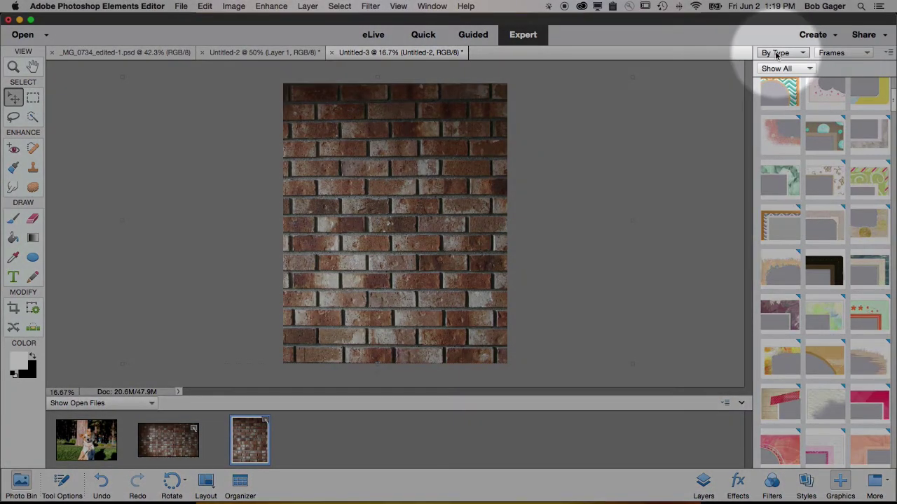
{"action": "left_click", "coordinate": [776, 54]}
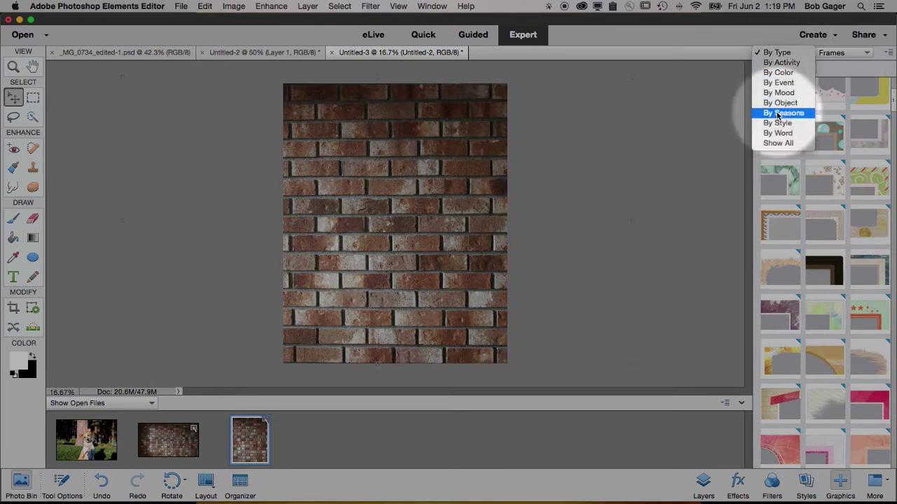
{"action": "left_click", "coordinate": [774, 53]}
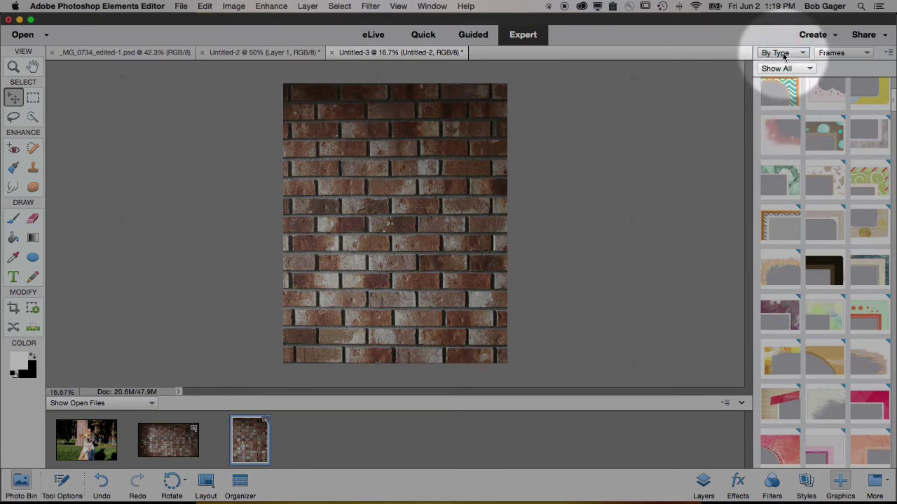
{"action": "left_click", "coordinate": [831, 56]}
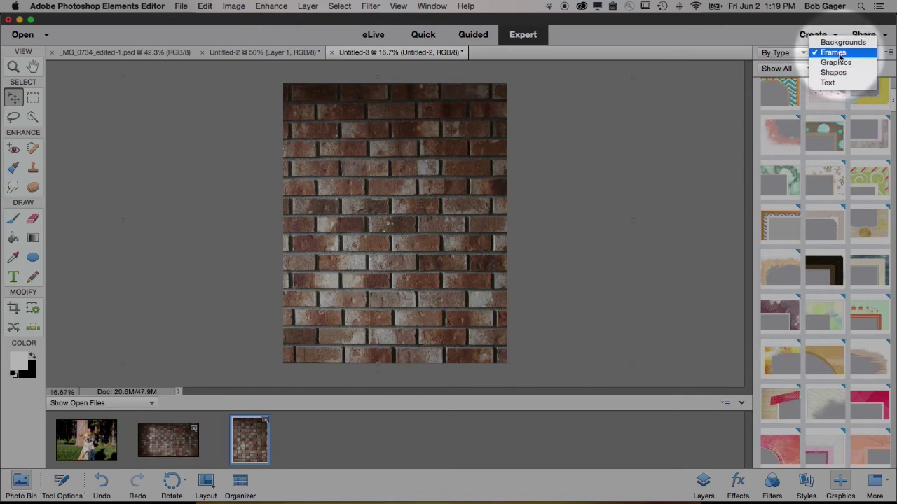
{"action": "left_click", "coordinate": [833, 55]}
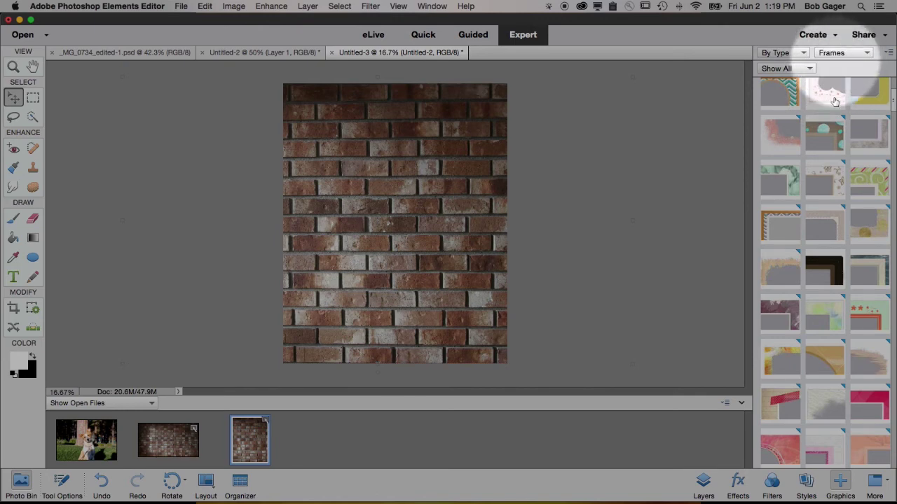
{"action": "scroll", "coordinate": [828, 156], "scroll_direction": "up", "scroll_amount": 2}
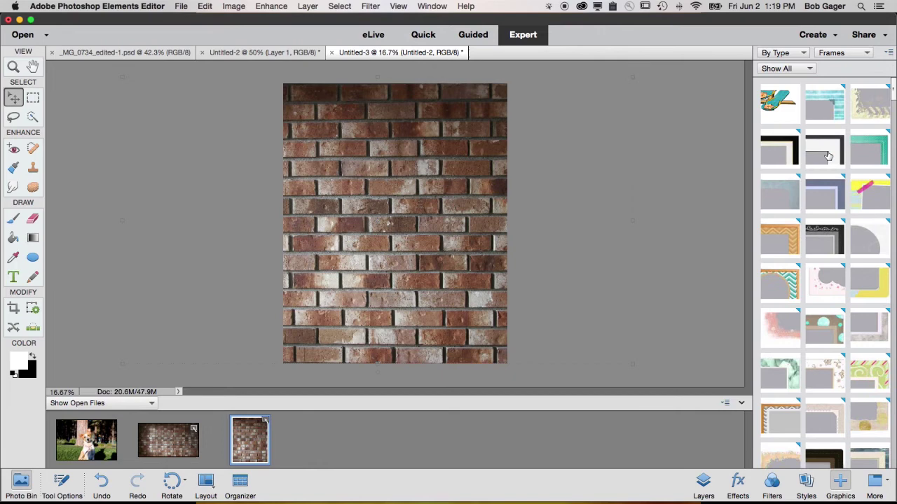
{"action": "scroll", "coordinate": [828, 155], "scroll_direction": "up", "scroll_amount": 2}
{"action": "scroll", "coordinate": [828, 155], "scroll_direction": "down", "scroll_amount": 5}
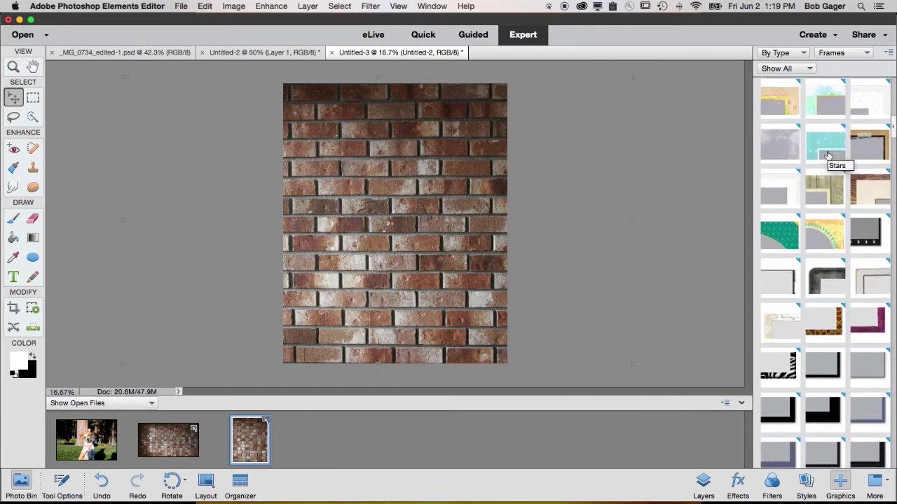
{"action": "scroll", "coordinate": [829, 156], "scroll_direction": "down", "scroll_amount": 1}
{"action": "scroll", "coordinate": [829, 155], "scroll_direction": "down", "scroll_amount": 1}
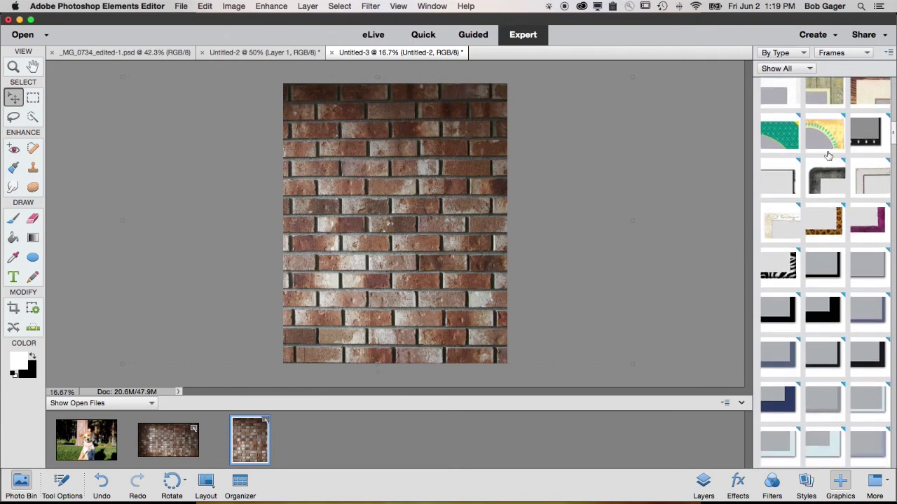
{"action": "scroll", "coordinate": [828, 156], "scroll_direction": "down", "scroll_amount": 6}
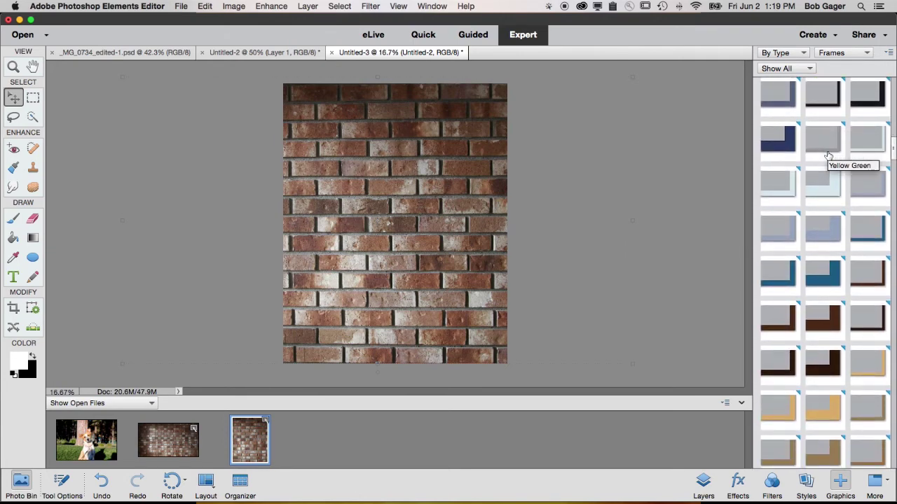
{"action": "scroll", "coordinate": [828, 156], "scroll_direction": "up", "scroll_amount": 10}
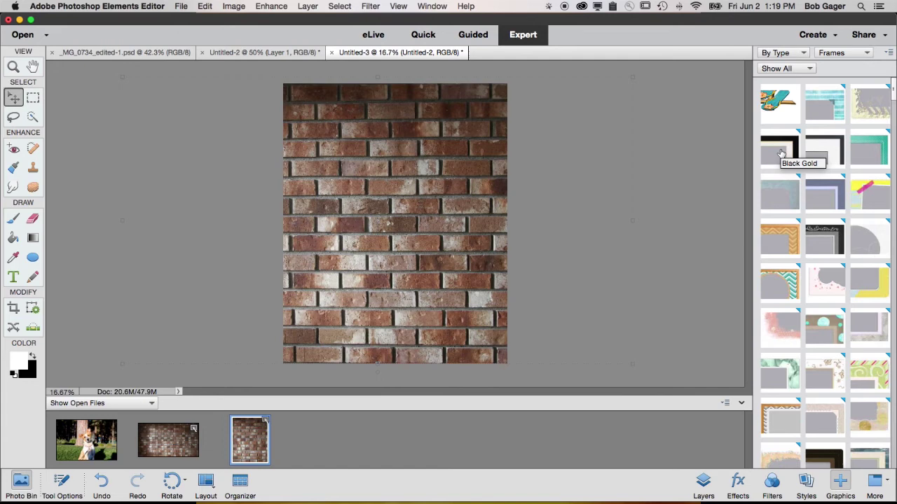
- Add the Black Gold frame to the brick-wall canvas and deselect it
{"action": "double_click", "coordinate": [781, 153]}
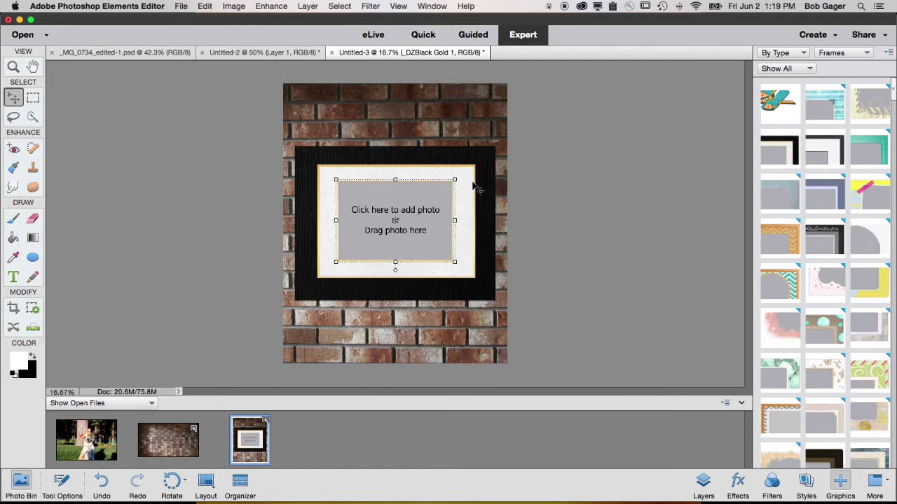
{"action": "left_click", "coordinate": [476, 134]}
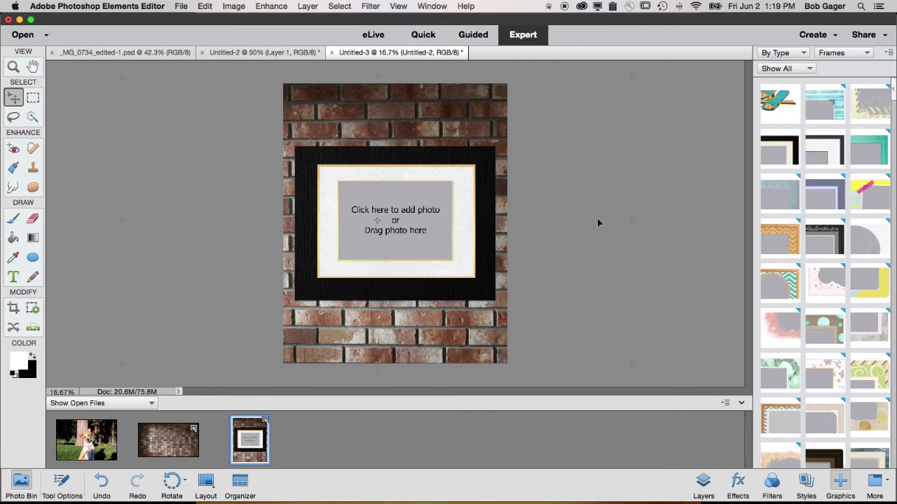
- Drop the dog photo into the Black Gold frame opening, then enlarge it and shift it down
{"action": "left_click", "coordinate": [417, 218]}
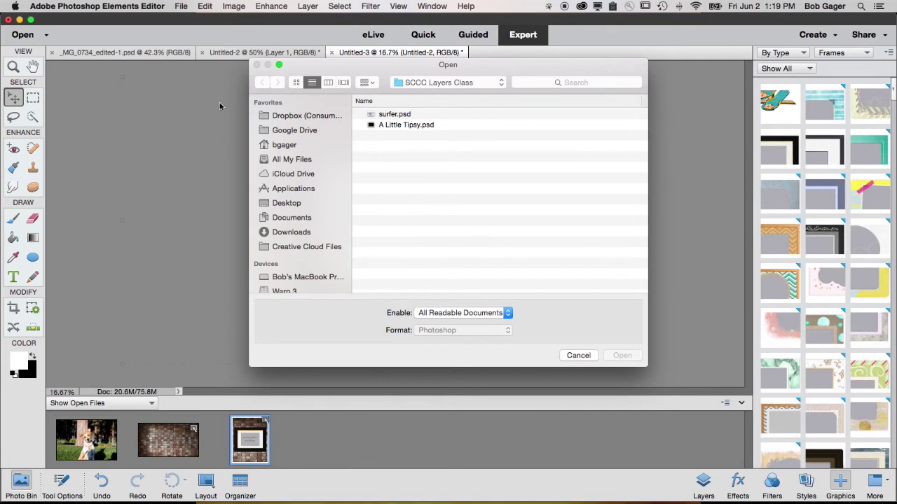
{"action": "left_click", "coordinate": [580, 356]}
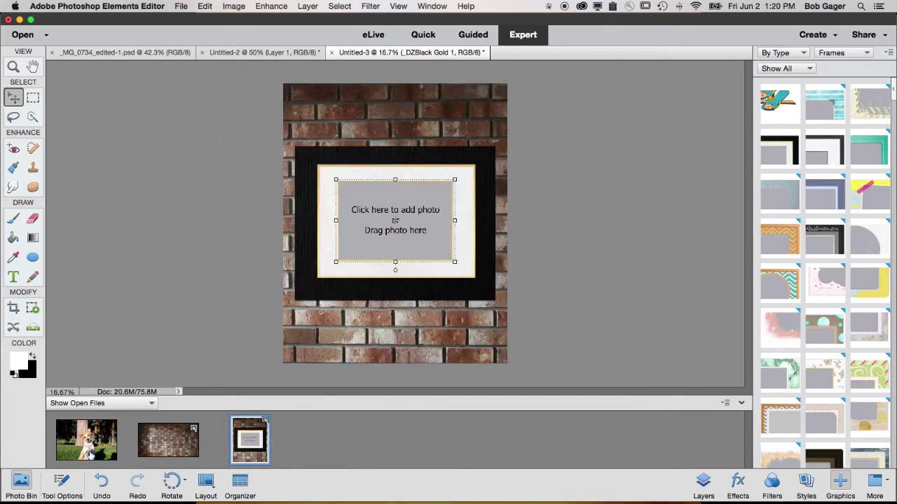
{"action": "left_click_drag", "start_coordinate": [89, 454], "coordinate": [385, 217]}
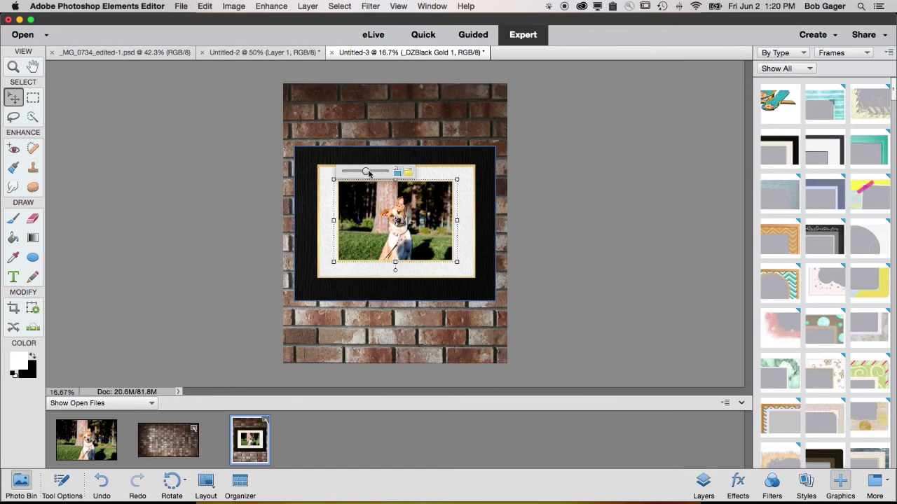
{"action": "left_click_drag", "start_coordinate": [366, 172], "coordinate": [381, 173]}
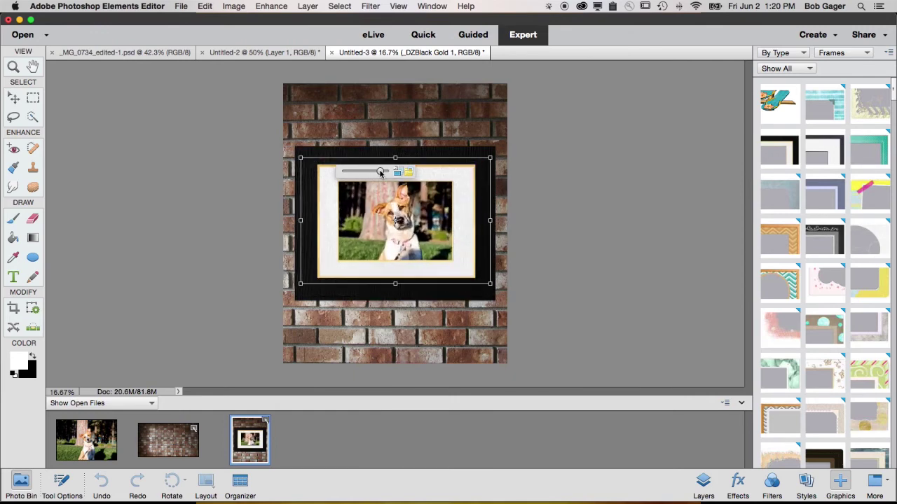
{"action": "left_click_drag", "start_coordinate": [414, 210], "coordinate": [409, 223]}
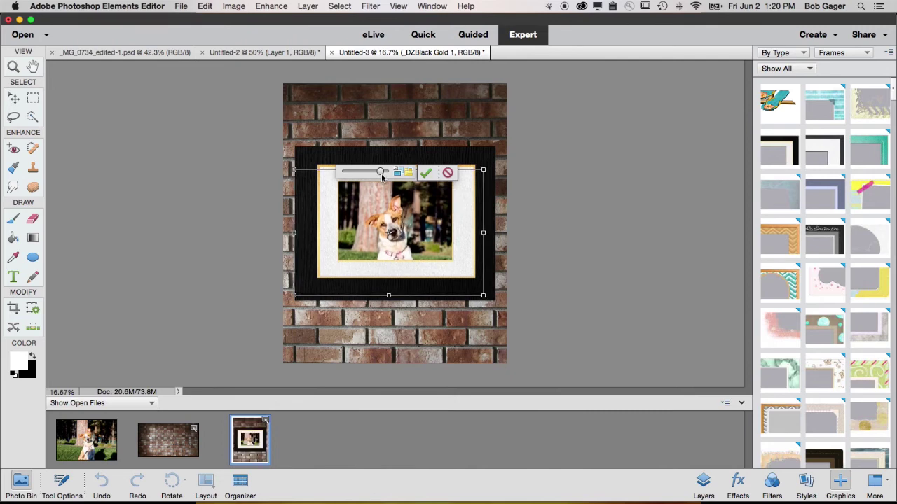
{"action": "left_click_drag", "start_coordinate": [382, 173], "coordinate": [386, 172]}
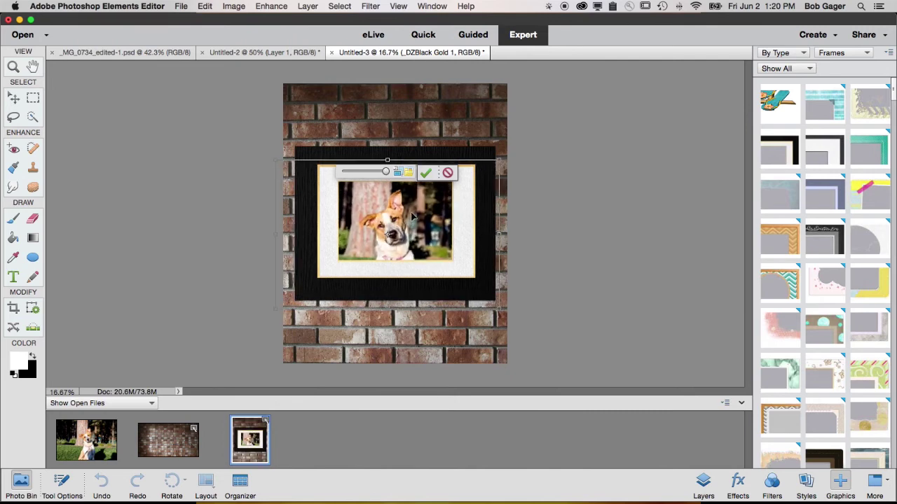
{"action": "left_click_drag", "start_coordinate": [412, 212], "coordinate": [416, 214]}
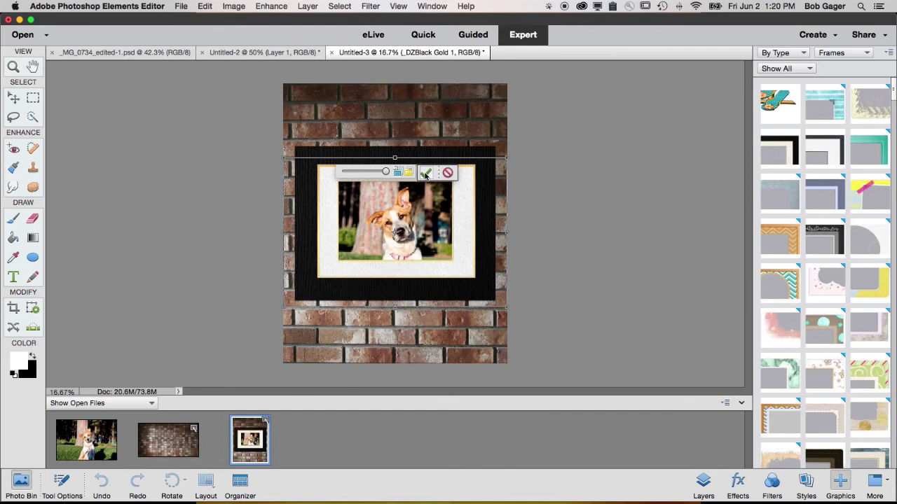
- Commit the placement, then re-edit the frame to enlarge and reposition the dog's face
{"action": "left_click", "coordinate": [426, 173]}
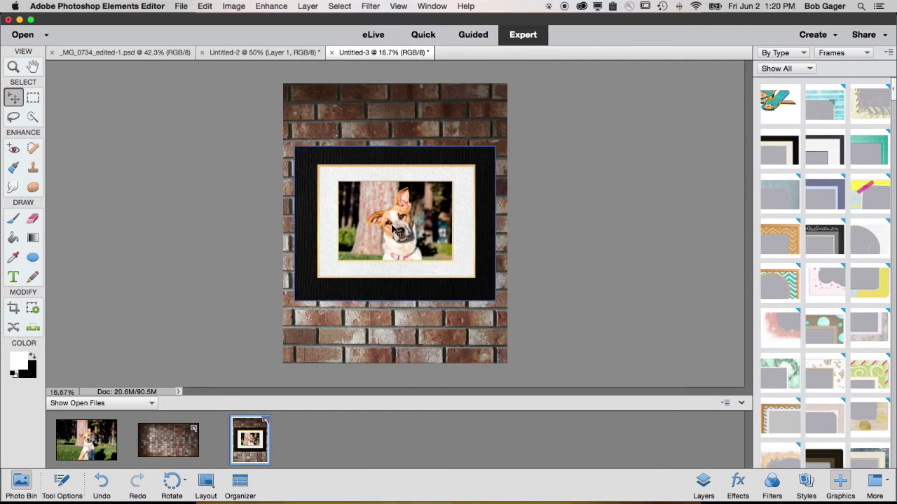
{"action": "double_click", "coordinate": [394, 230]}
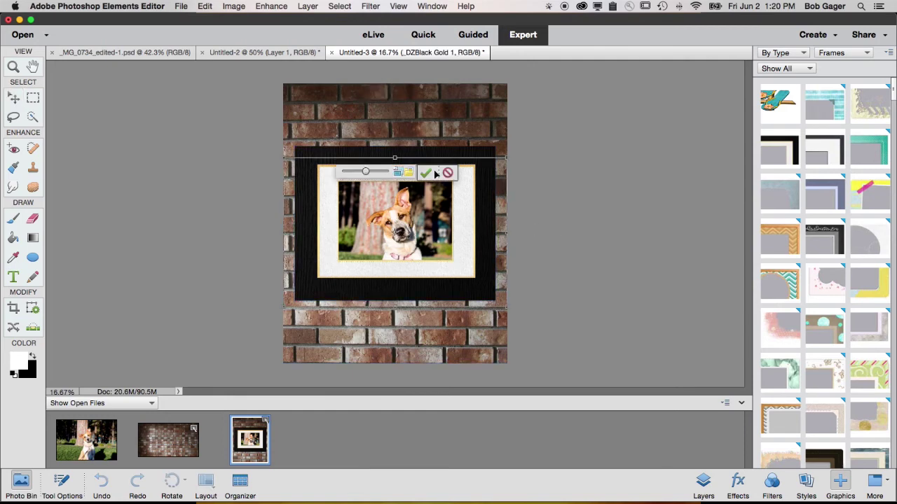
{"action": "left_click_drag", "start_coordinate": [365, 172], "coordinate": [374, 173]}
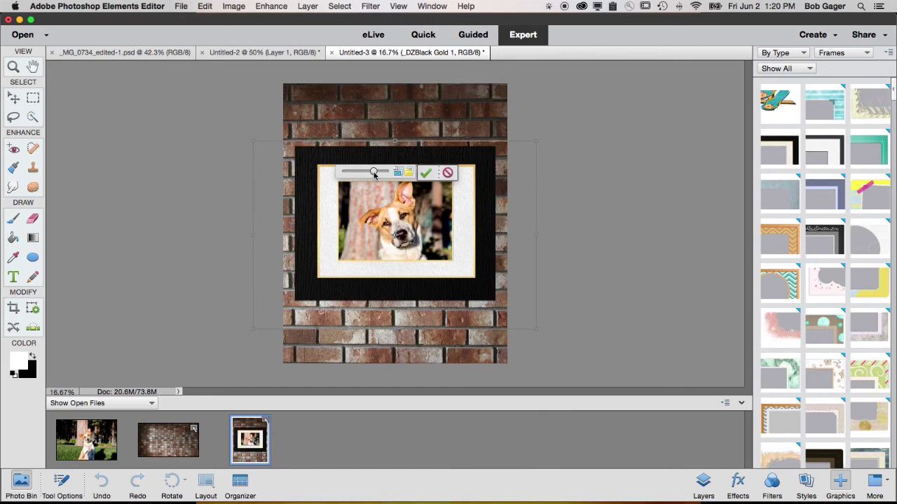
{"action": "left_click_drag", "start_coordinate": [419, 213], "coordinate": [403, 202]}
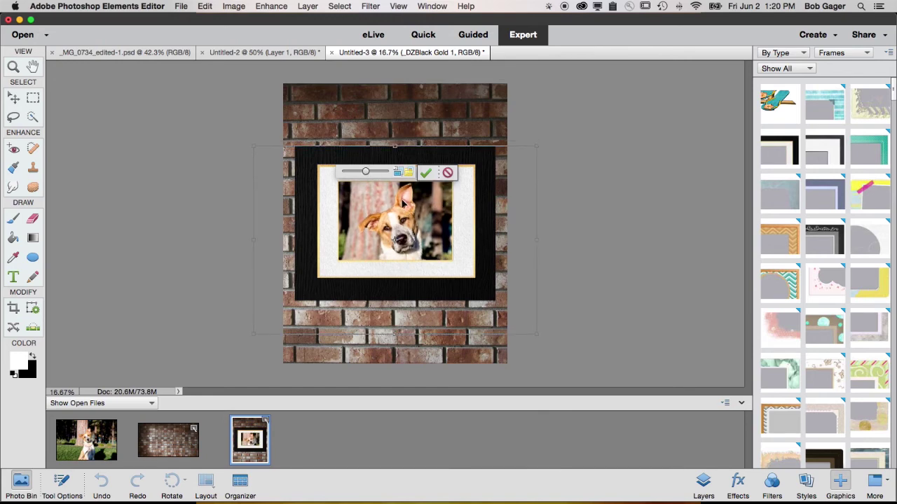
- Commit the dog photo's new size and position with the green check mark
{"action": "left_click", "coordinate": [429, 173]}
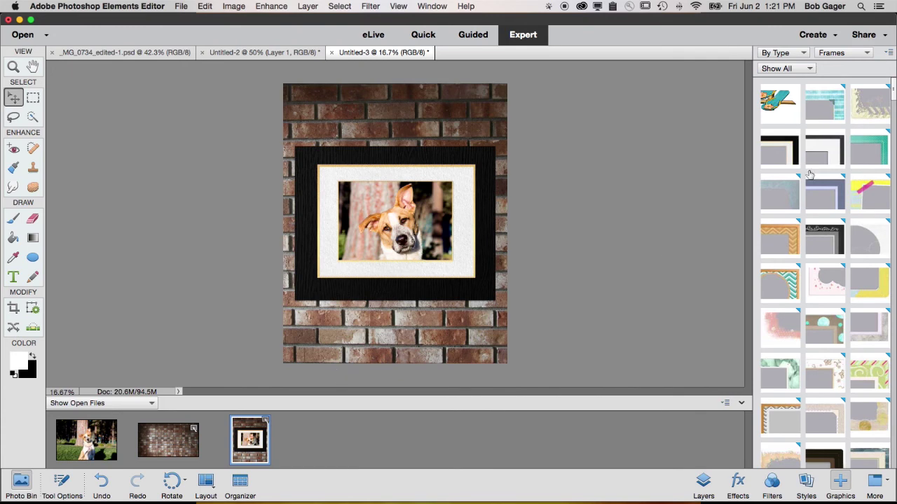
- In the Layers panel, drag the empty Layer 1 to the trash
{"action": "left_click", "coordinate": [702, 482]}
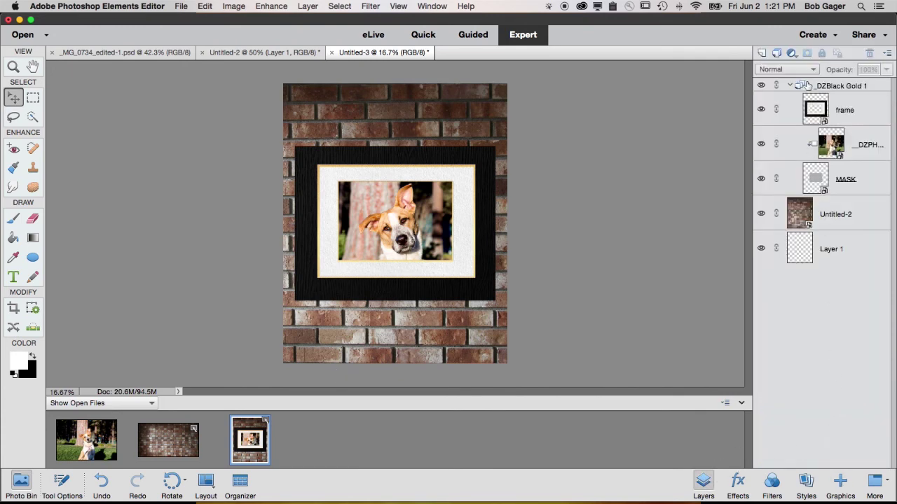
{"action": "left_click", "coordinate": [791, 86]}
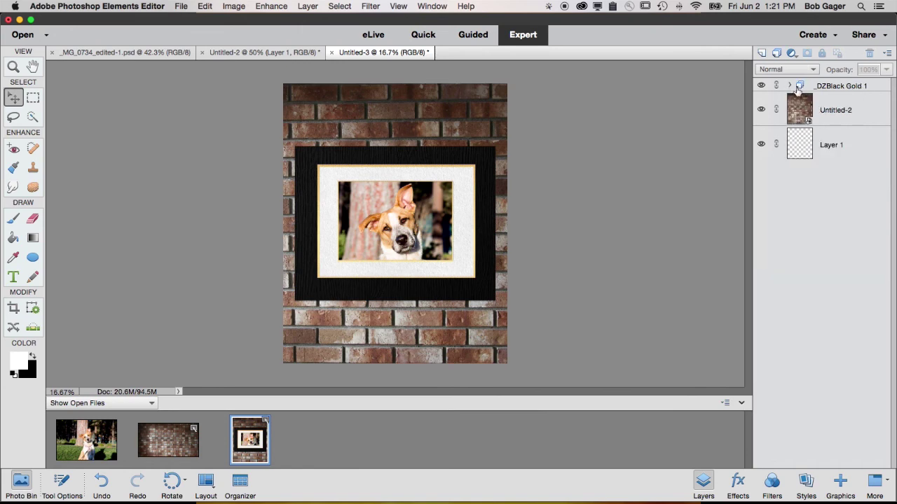
{"action": "left_click", "coordinate": [789, 86]}
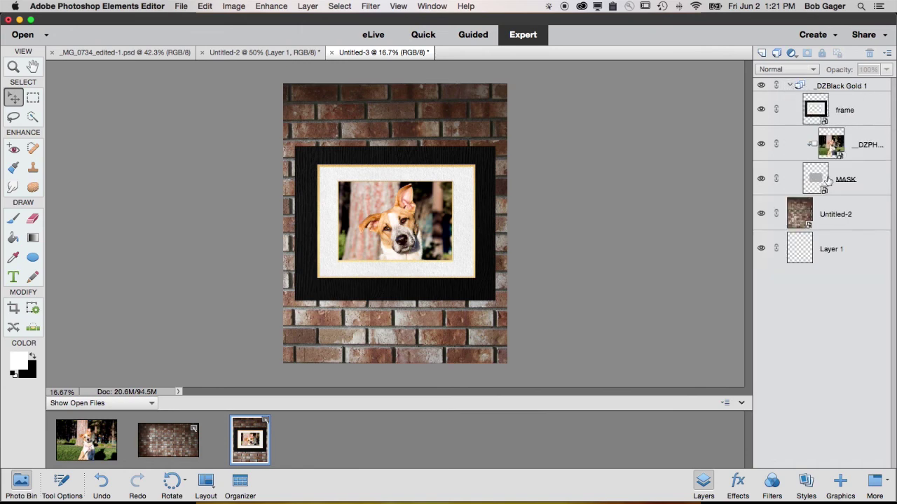
{"action": "left_click", "coordinate": [790, 85]}
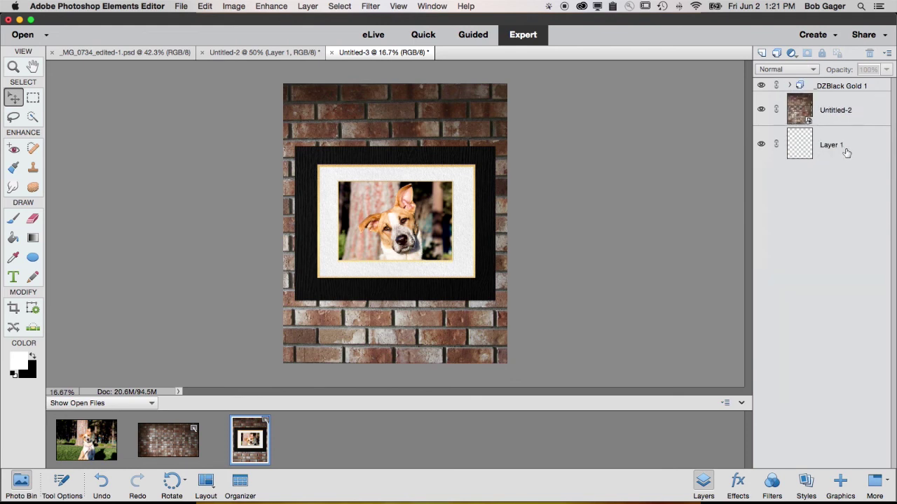
{"action": "left_click", "coordinate": [805, 149]}
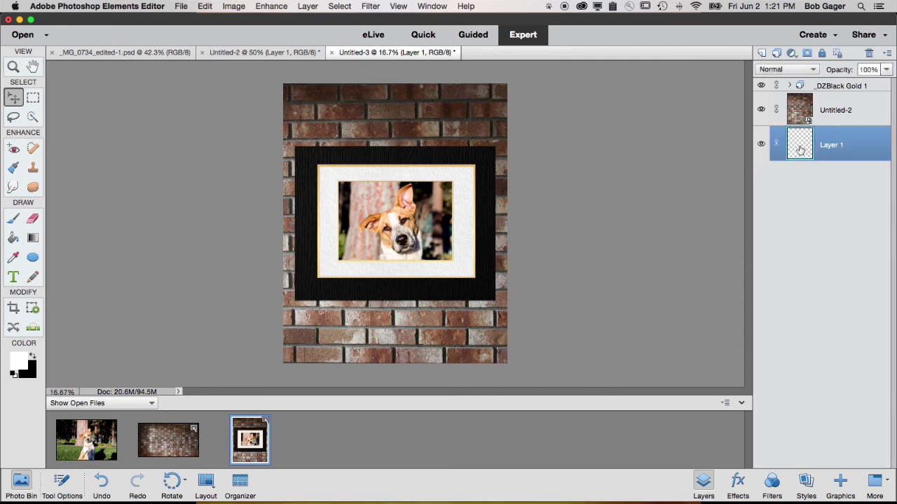
{"action": "left_click_drag", "start_coordinate": [802, 151], "coordinate": [869, 53]}
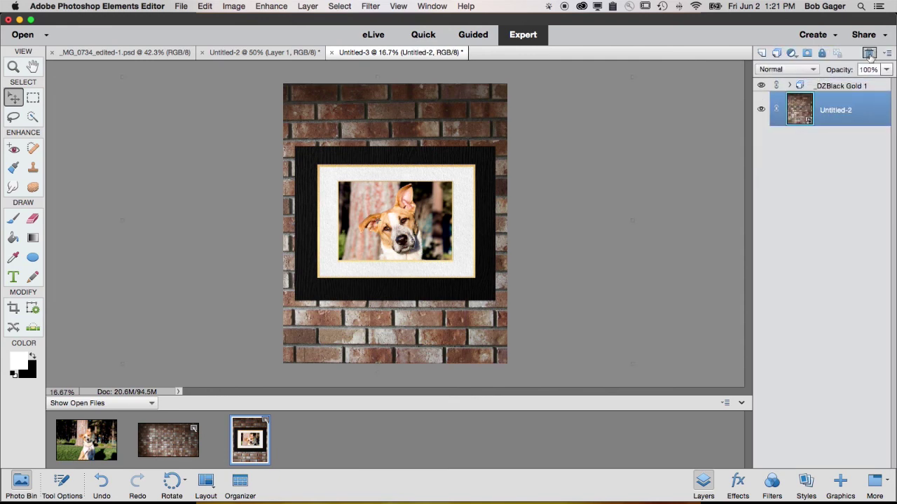